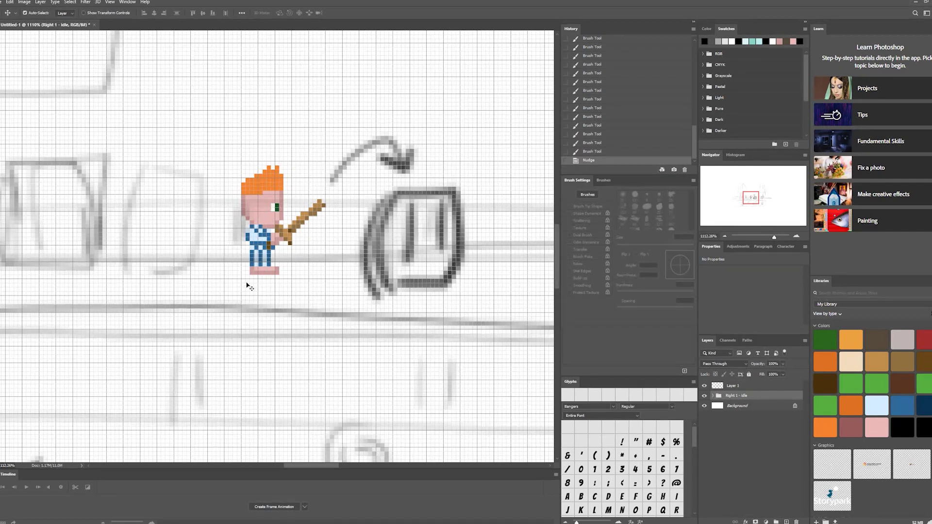
- Draw the deck railing's horizontal beams and vertical posts in brown pixels on Layer 2, over the sketch below the character
right_click(224, 140)
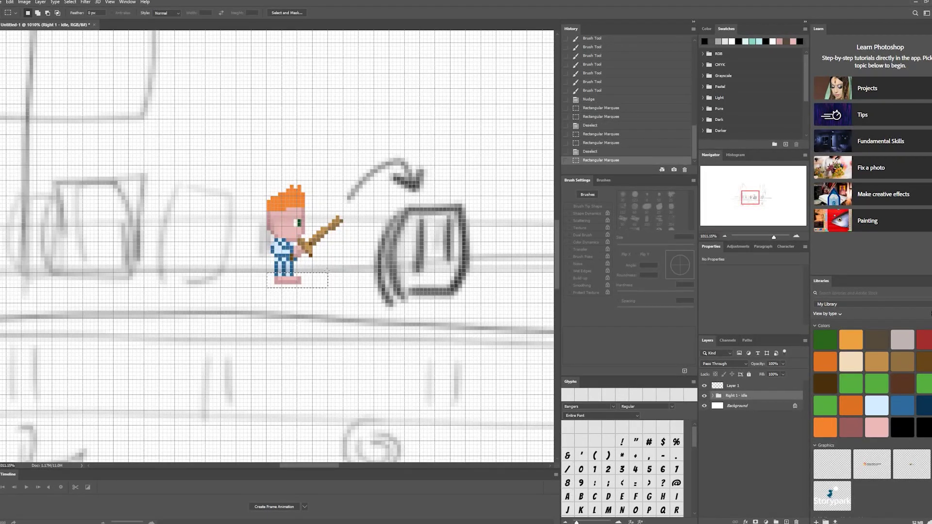
click(9, 2)
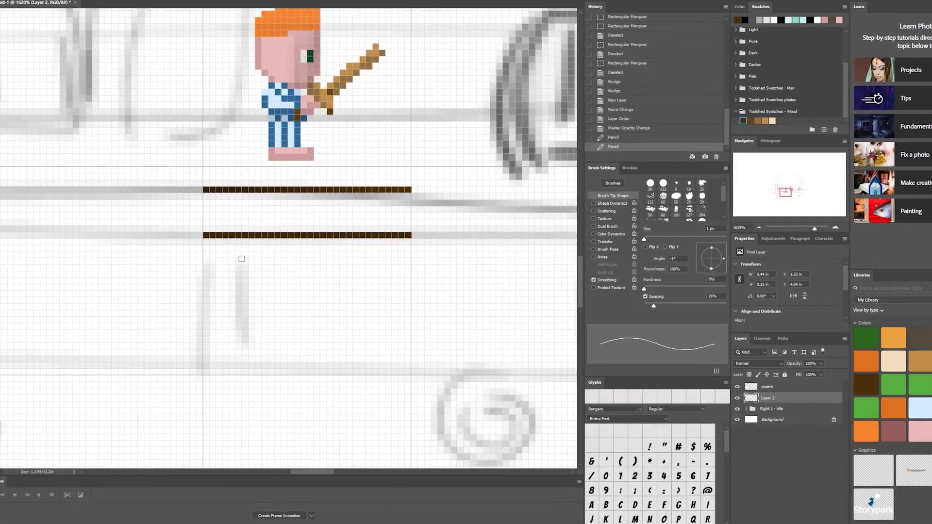
mouse_move(284, 238)
mouse_down()
mouse_move(284, 374)
mouse_move(324, 239)
mouse_up()
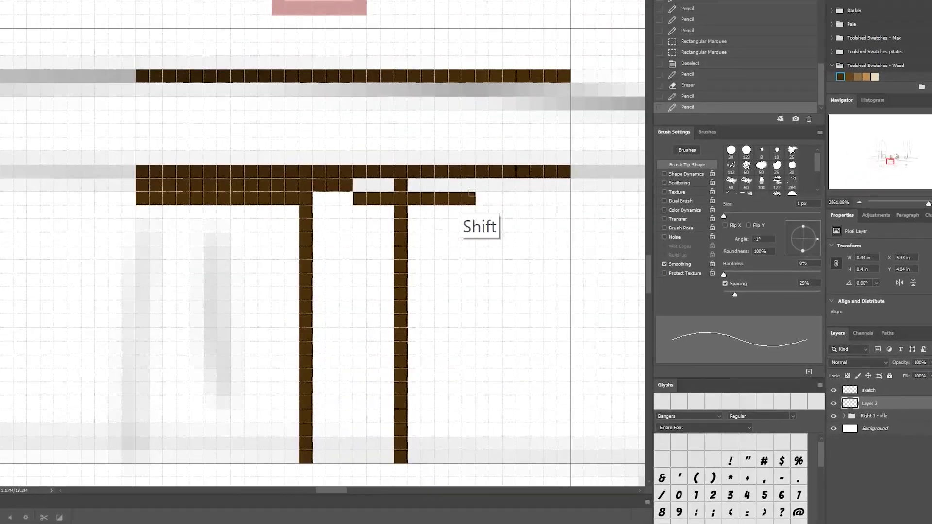
shift+click(283, 197)
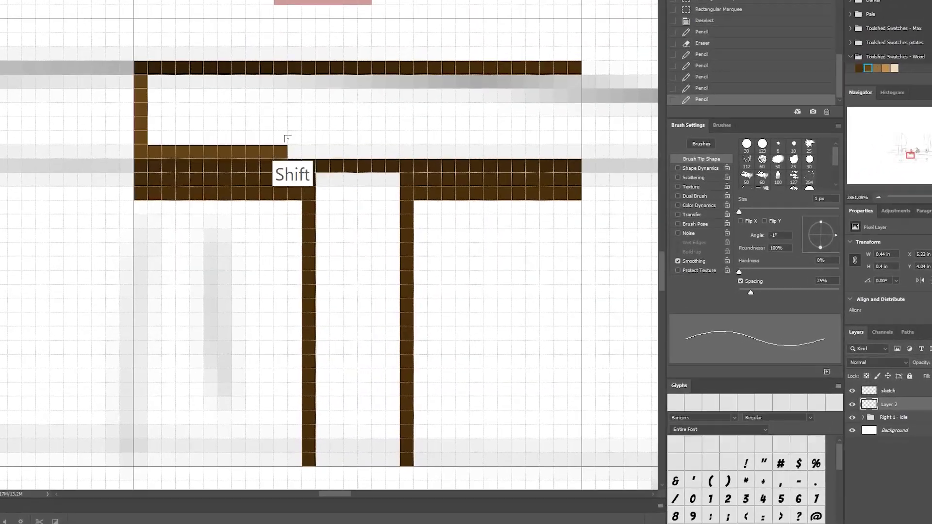
shift+click(266, 168)
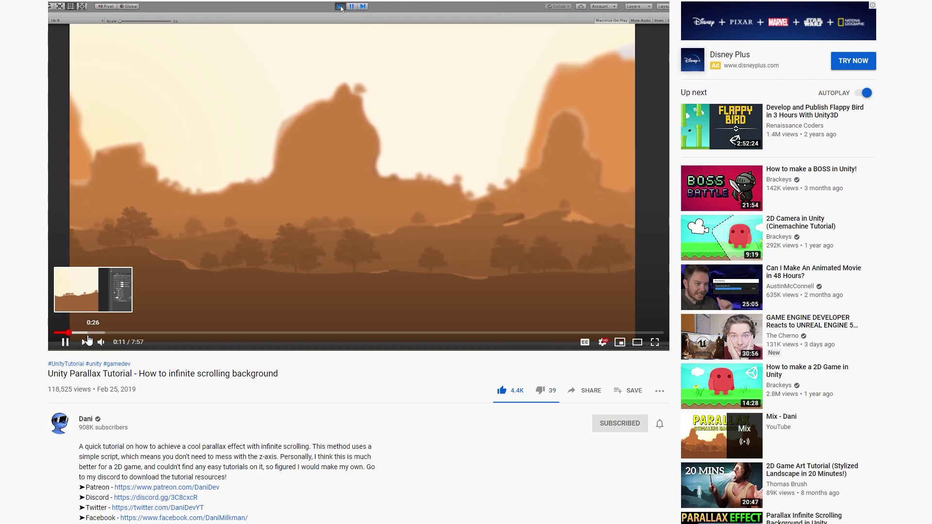
- Study the Unity parallax tutorials, examining from the side how the background layers are spaced in depth
click(88, 334)
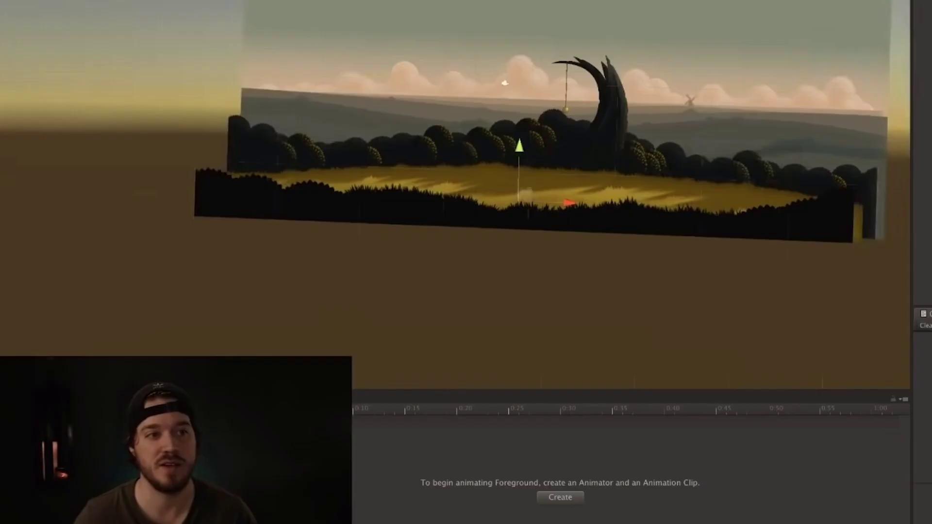
scroll(374, 93, up, 3)
alt+drag(374, 94, 768, 179)
scroll(769, 178, down, 5)
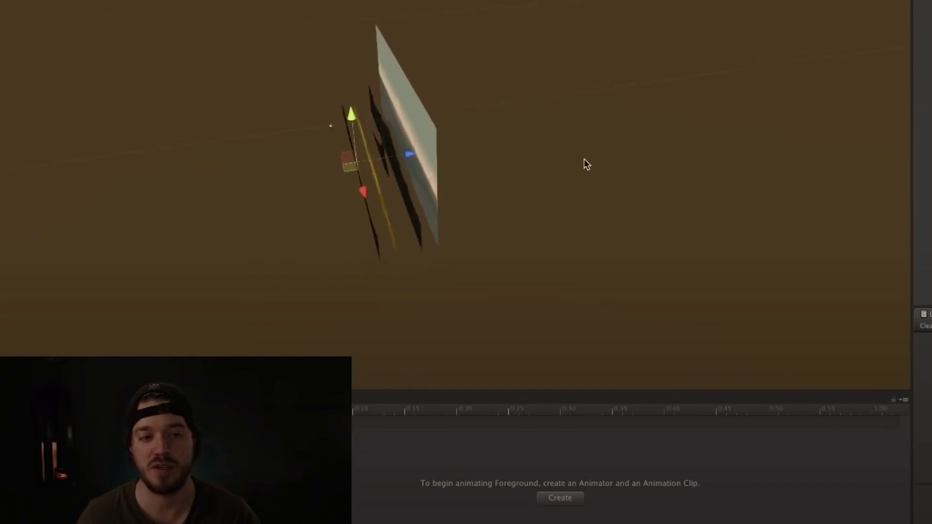
alt+drag(471, 147, 573, 140)
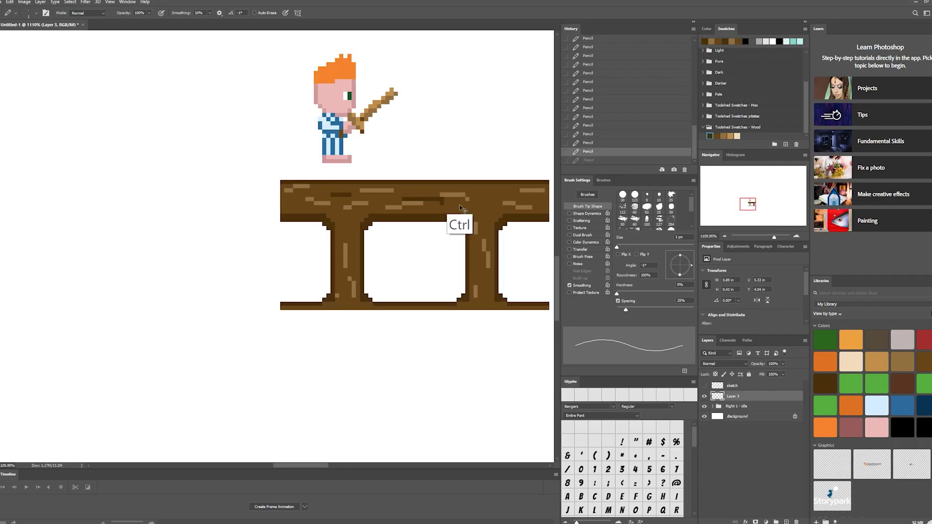
ctrl+scroll(460, 208, down, 2)
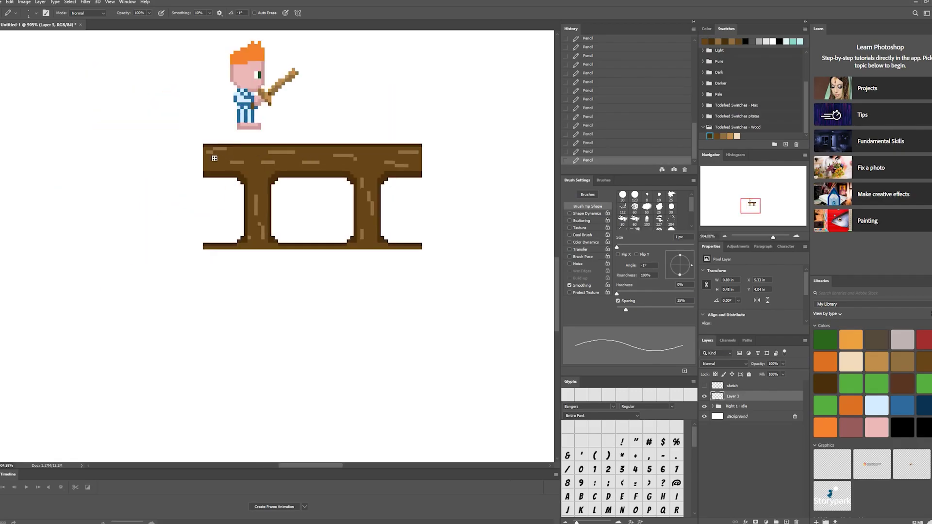
ctrl+scroll(459, 207, up, 2)
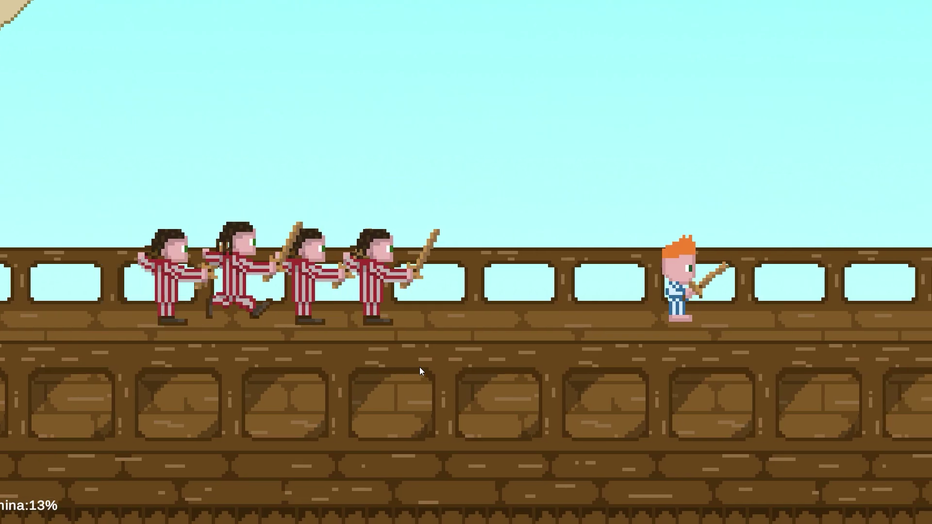
key(Right)
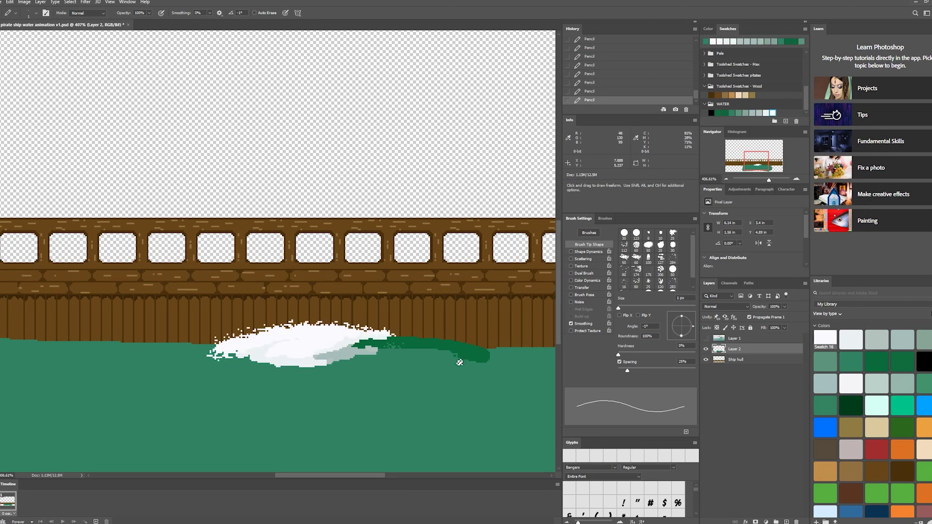
- Paint the green sea with white foam crests along the ship's hull on Layer 2 in Photoshop
alt+scroll(265, 382, up, 3)
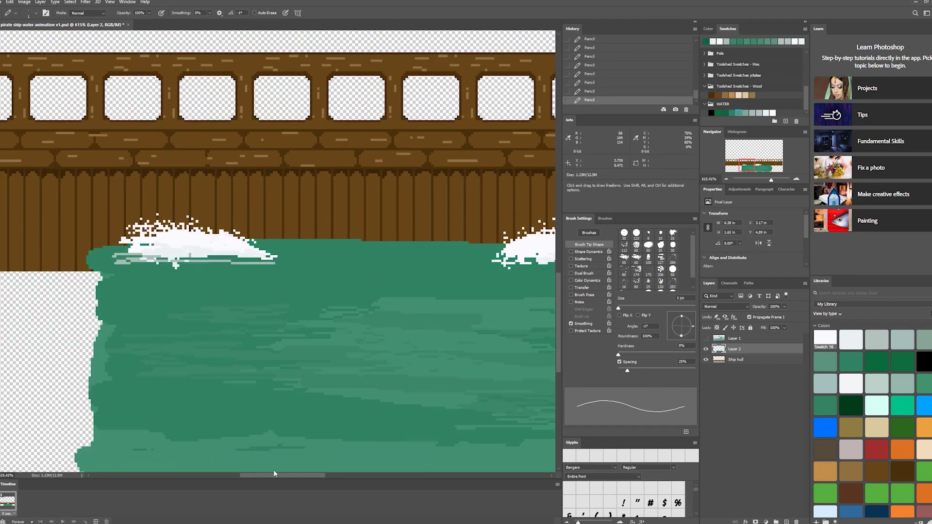
key(e)
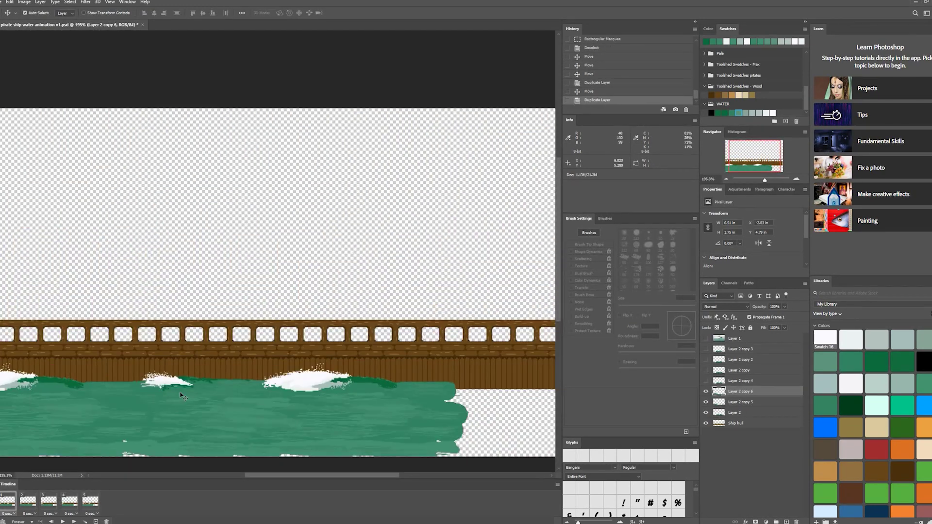
- Arrange the duplicated water layers into frame groups for the wave animation
drag(718, 338, 733, 411)
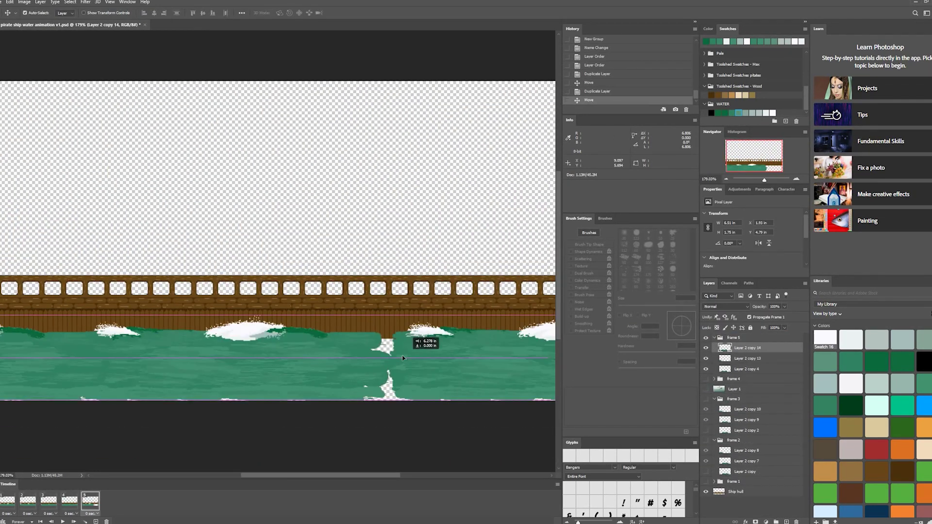
click(723, 358)
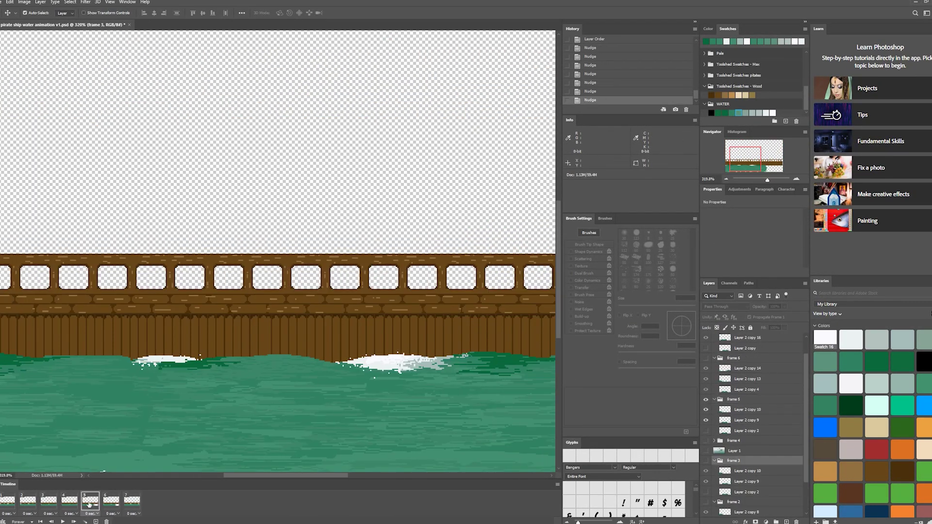
click(761, 401)
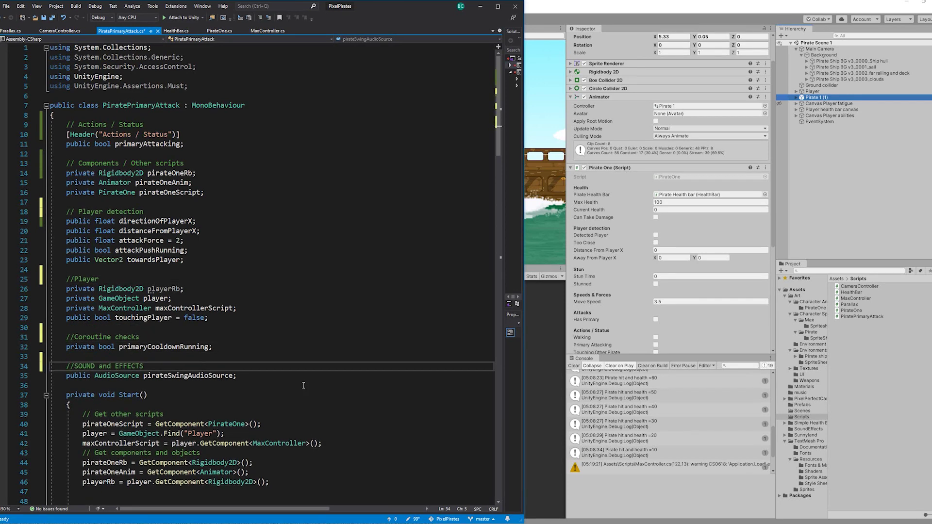
- Add "Sound Effects" and "Speeds & Forces" Header attributes in the scripts and review the grouped fields in the Unity Inspector
text(Effects)
click(179, 341)
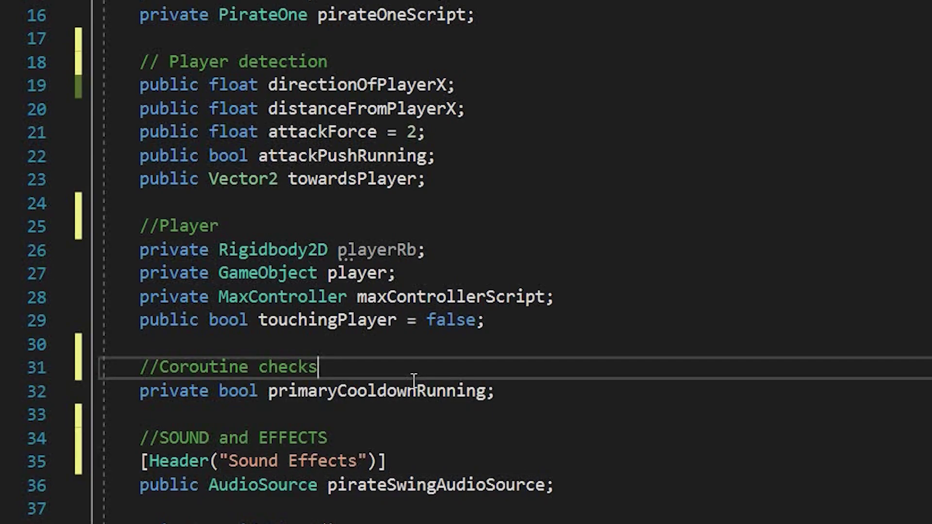
click(257, 236)
key(Return)
text([Header("Speeds & Forces")])
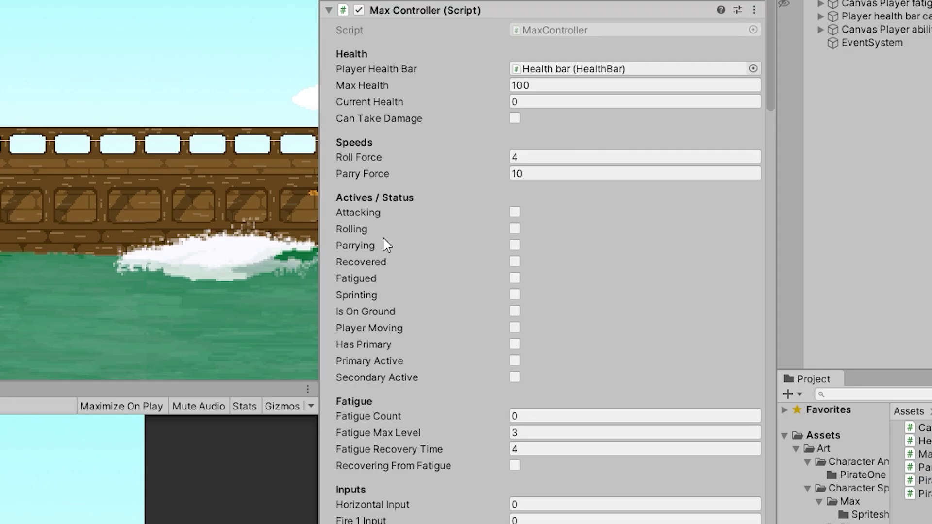
scroll(474, 156, down, 10)
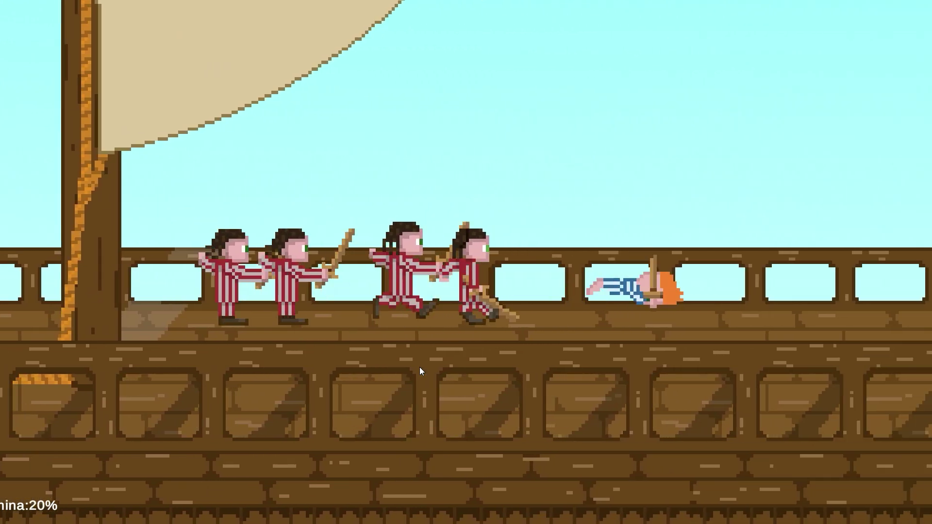
key(Right)
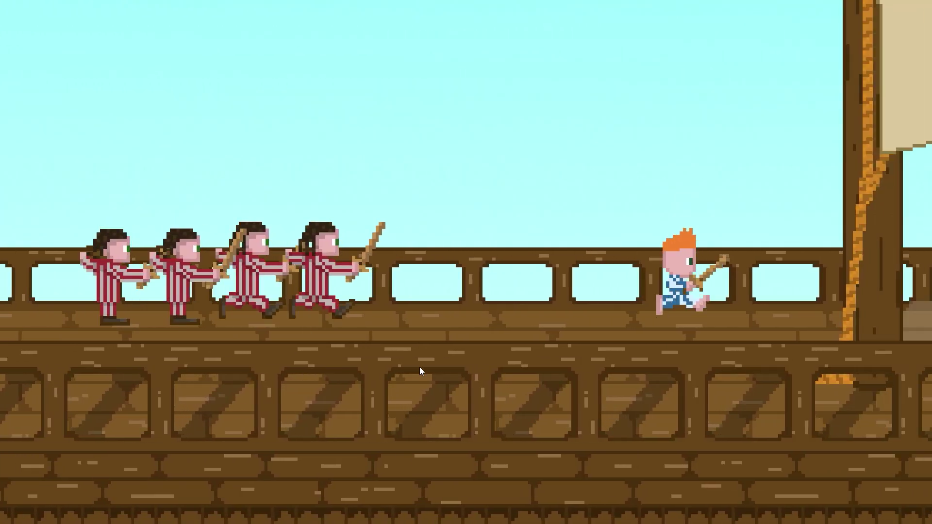
key(Right)
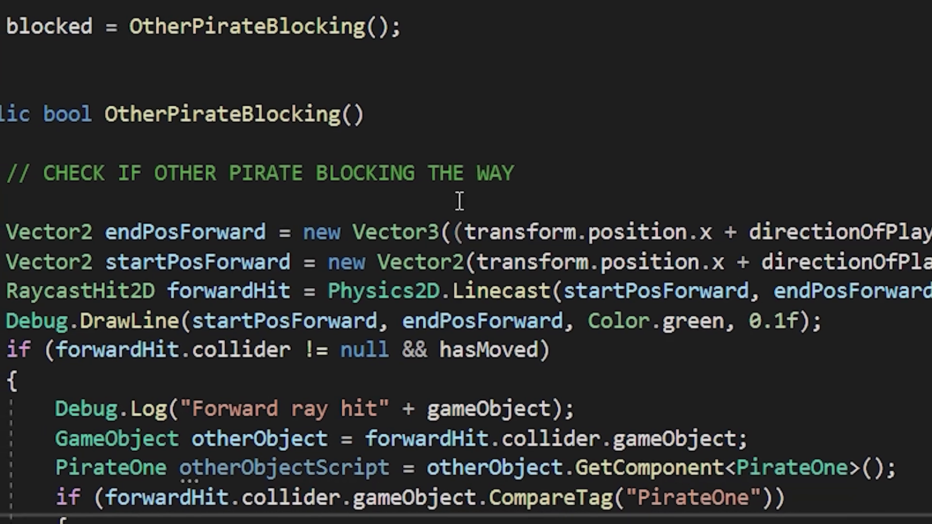
- Examine the OtherPirateBlocking method and the StartWalk code that moves the pirate towards the player
drag(145, 124, 454, 133)
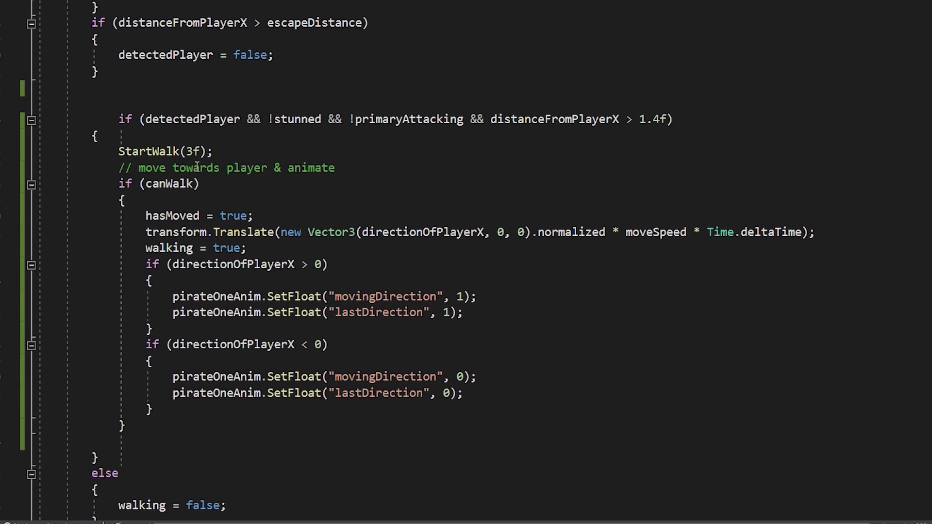
double_click(138, 142)
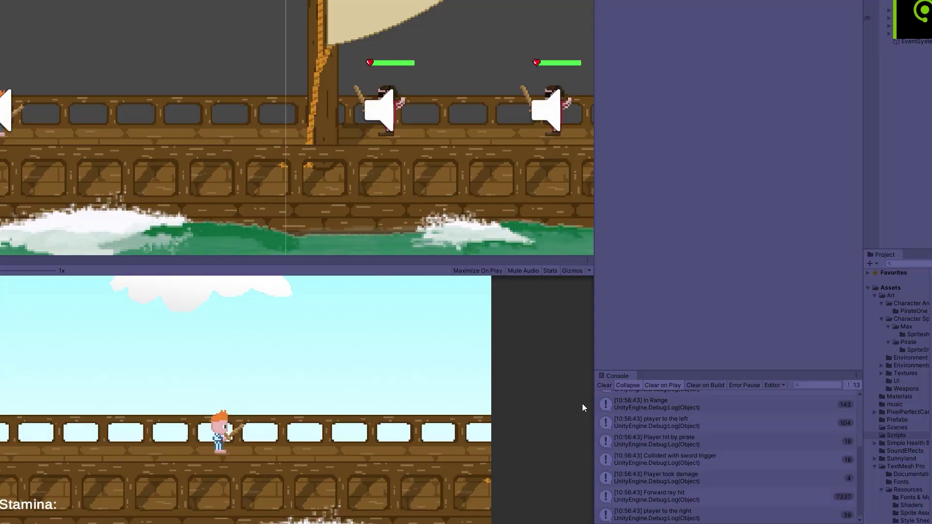
- Playtest the pirates in Unity by moving the player back and forth around them
key(d)
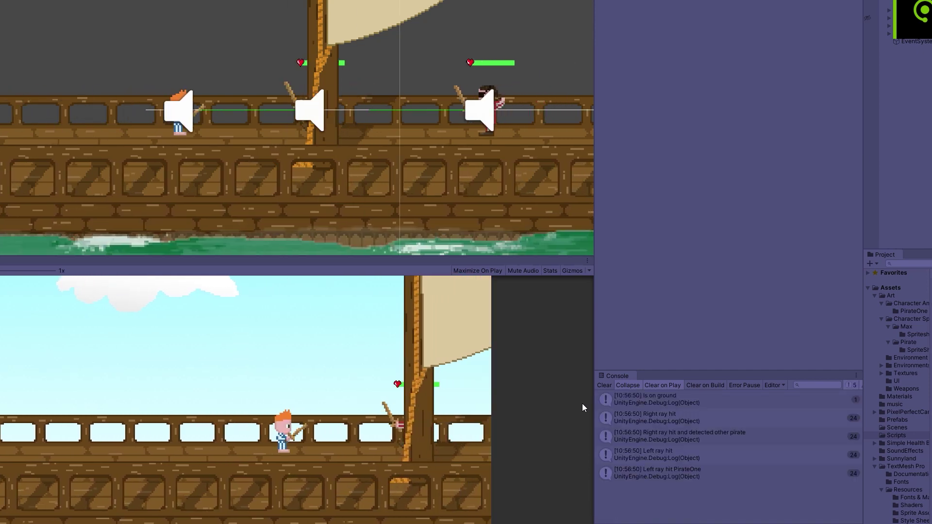
key(a)
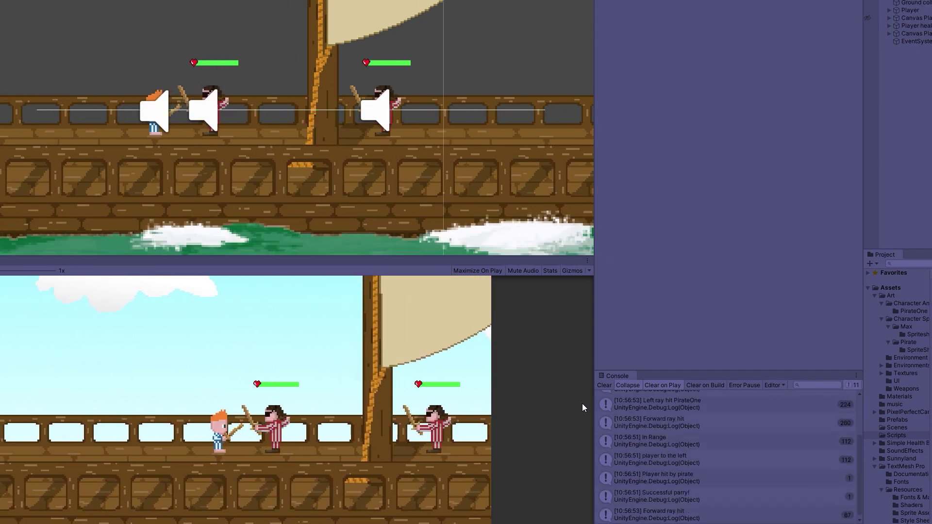
key(d)
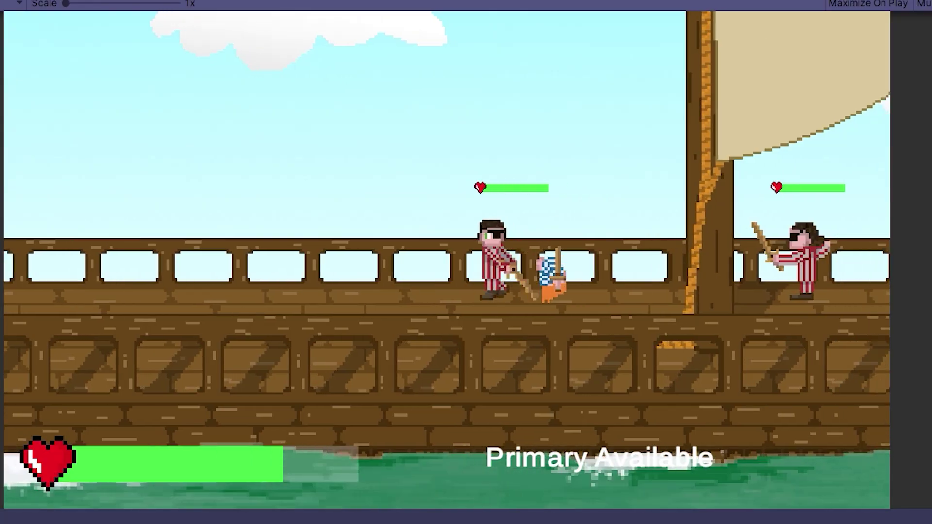
key(d)
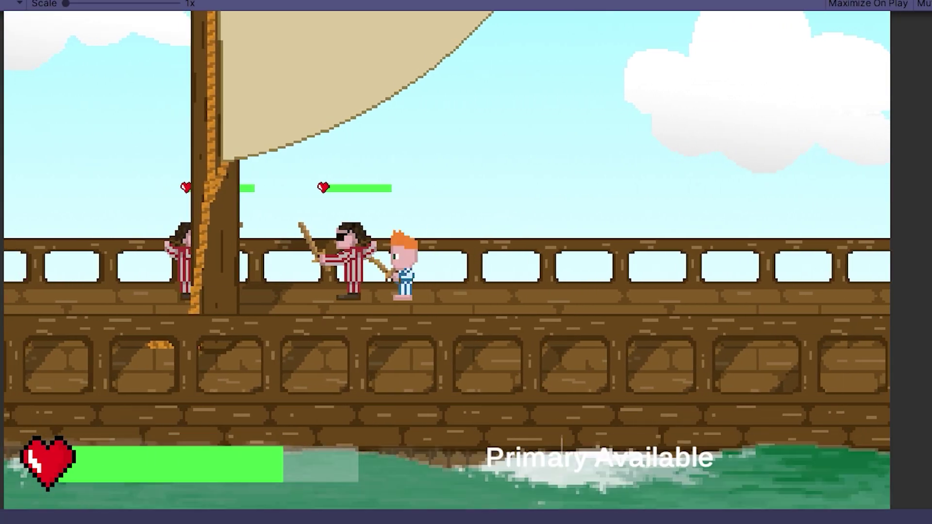
key(a)
key(a)
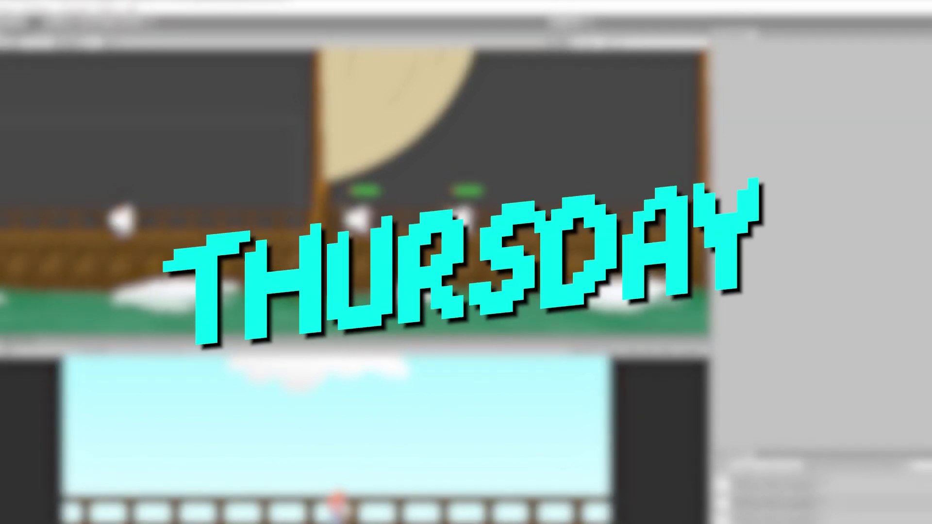
- Run the scene in Play mode with a close view of the two pirates
scroll(357, 224, up, 4)
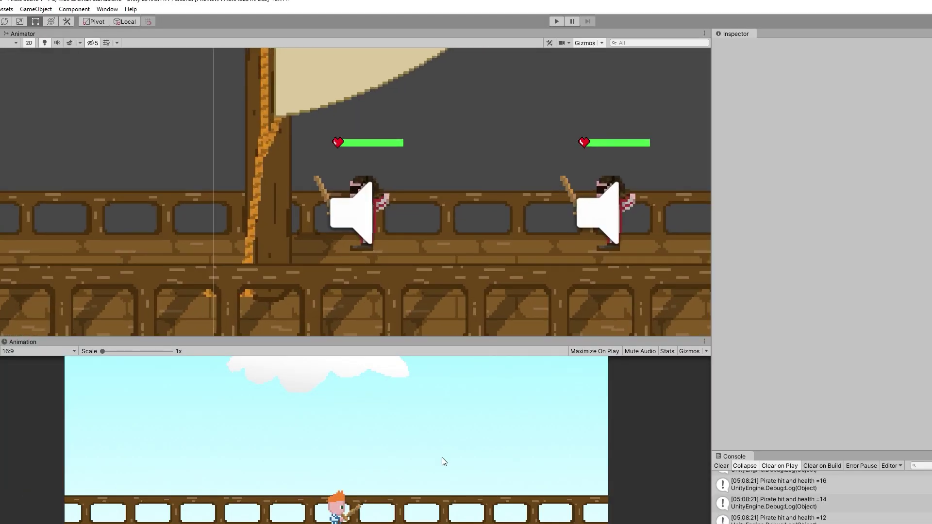
key(ctrl+p)
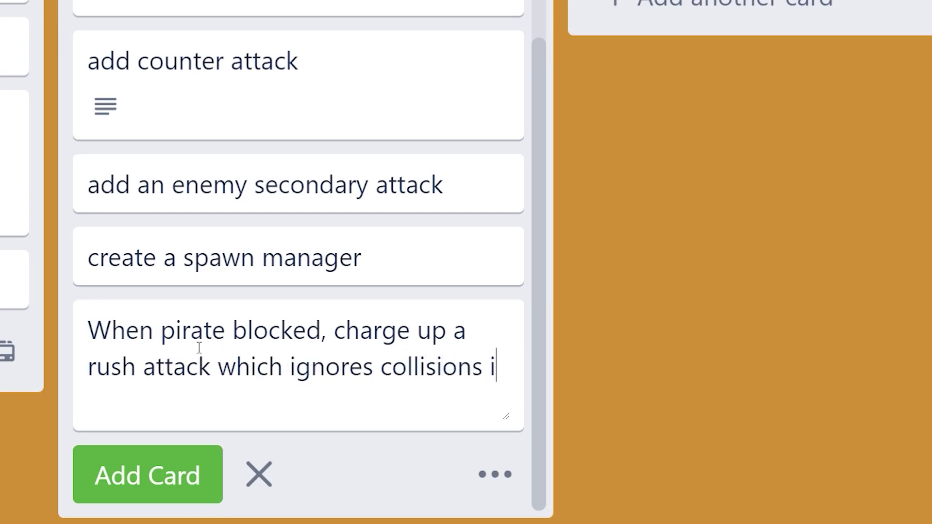
- Add the task card "When pirate blocked, charge up a rush attack which ignores collisions with blocking pirate"
key(BackSpace)
text(with blocking pirate)
key(Return)
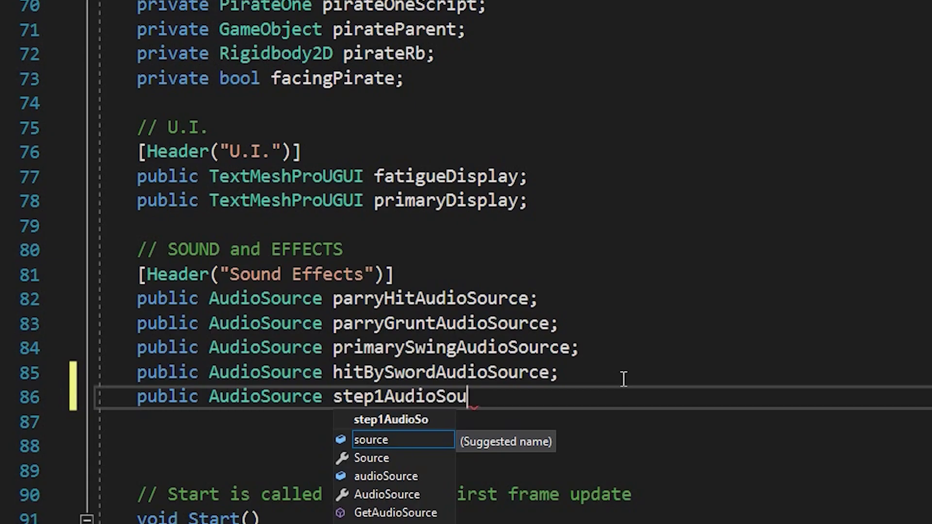
- Declare a public AudioSource step1AudioSource under the Sound Effects header and playtest the player's movement
text(rce;)
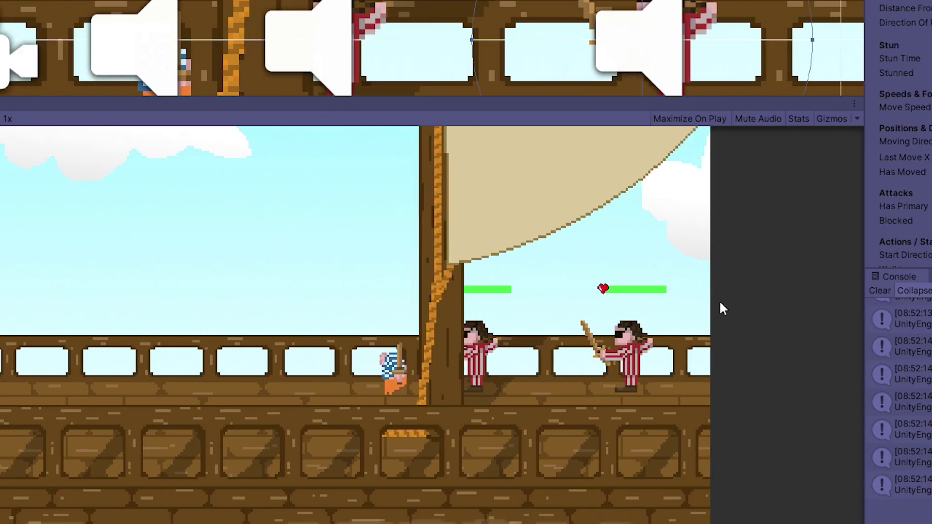
key(Right)
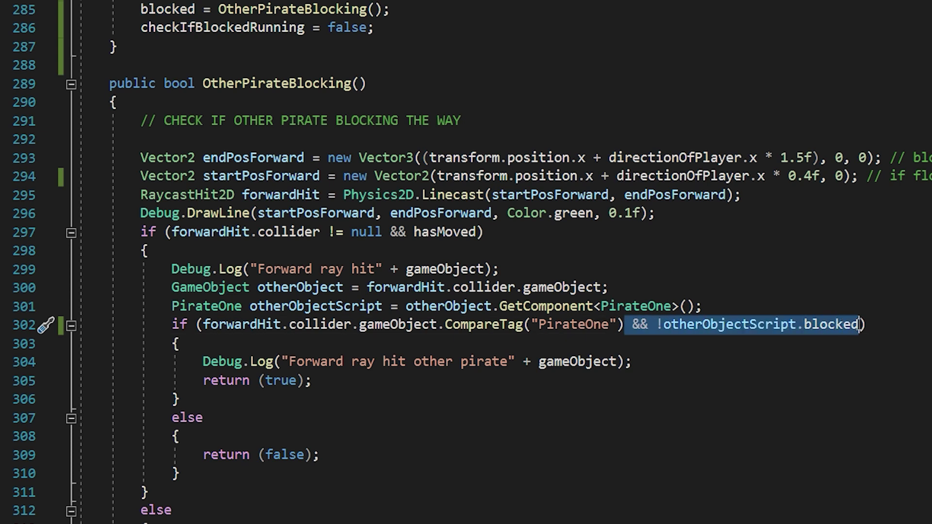
- Remove "&& !otherObjectScript.blocked" from the PirateOne tag check in OtherPirateBlocking and switch to Unity
key(BackSpace)
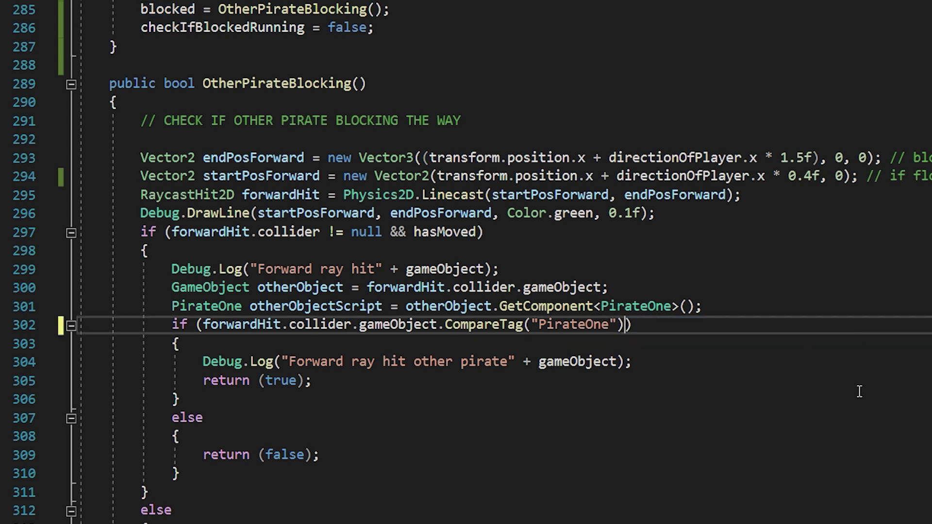
click(662, 368)
key(alt+Tab)
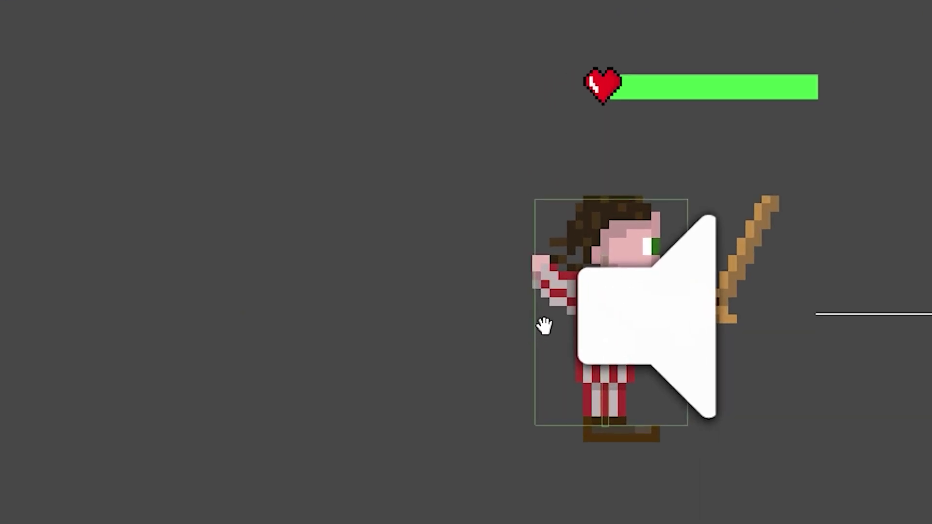
- Inspect the pirates, their colliders and detection lines at different zoom levels in the running scene
scroll(534, 326, up, 5)
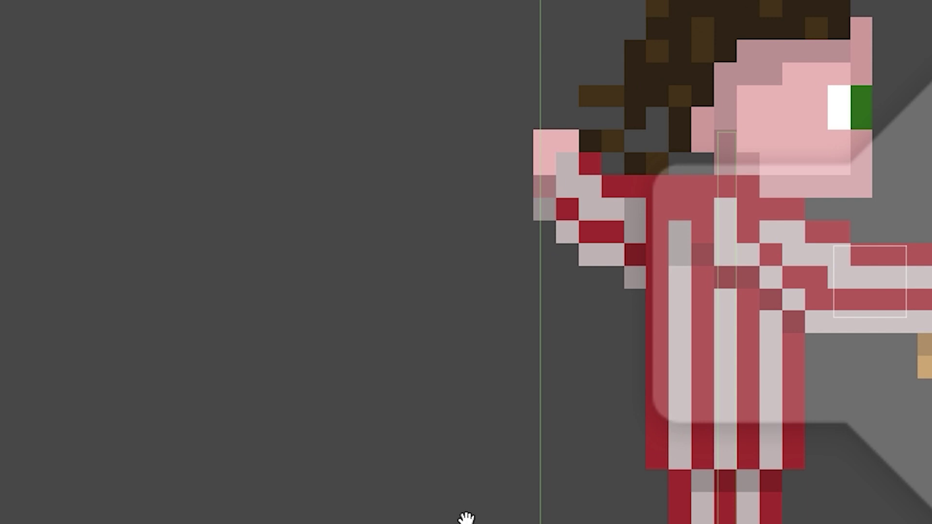
scroll(423, 335, down, 8)
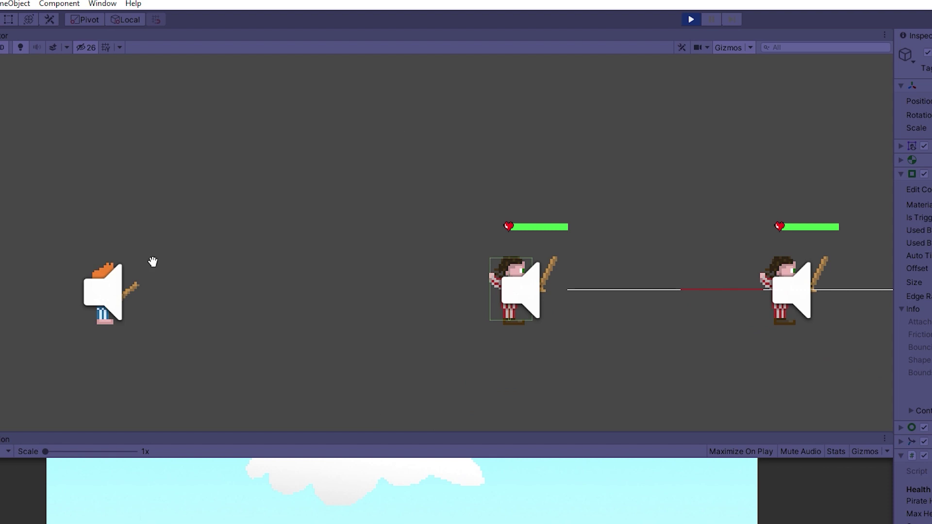
scroll(494, 411, up, 10)
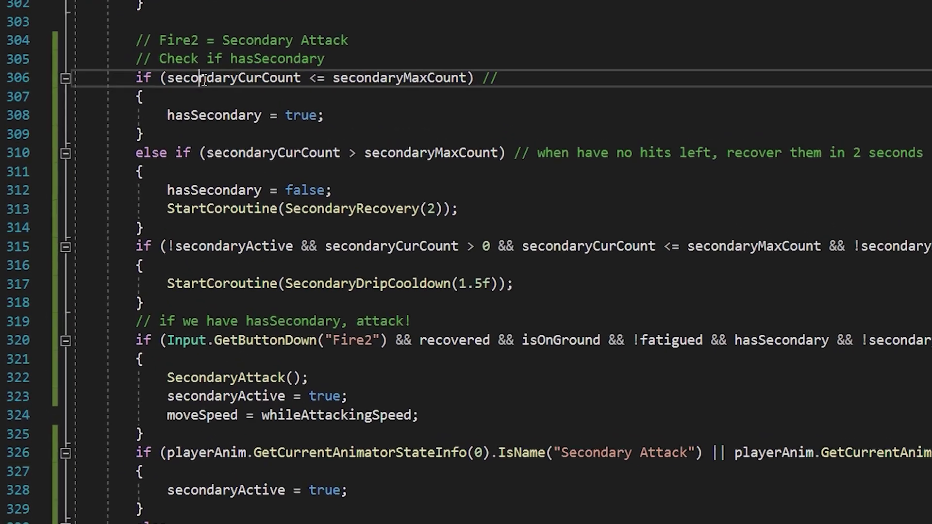
- Examine the secondary attack conditions in the player script, following secondaryCurCount, secondaryMaxCount and where hasSecondary is set
click(172, 78)
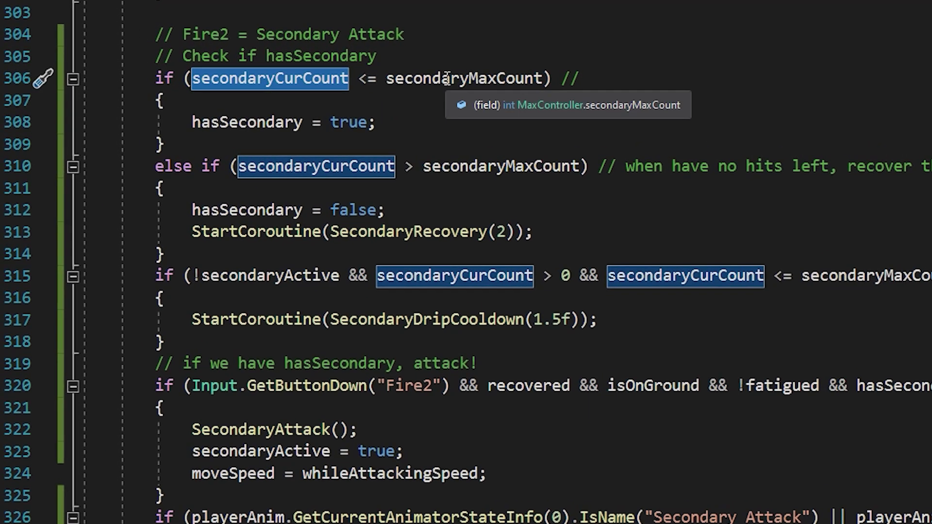
click(434, 78)
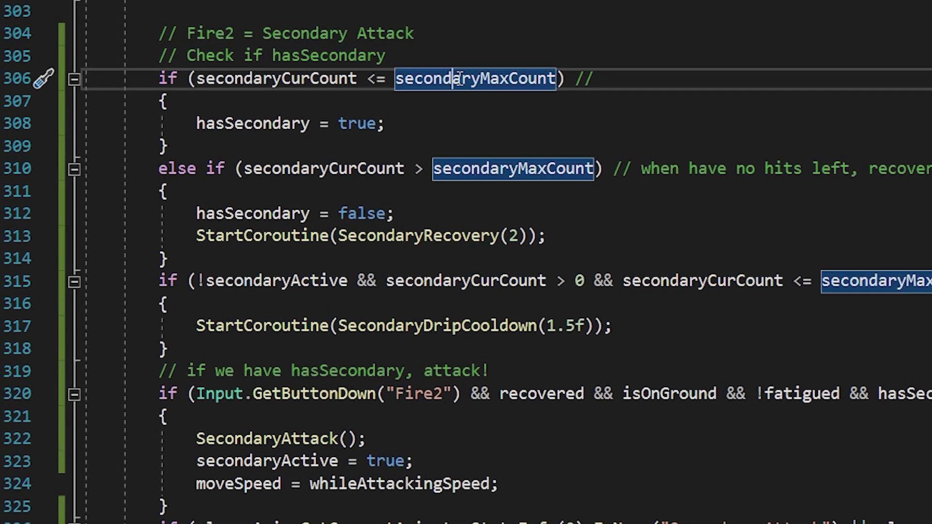
click(508, 128)
double_click(497, 78)
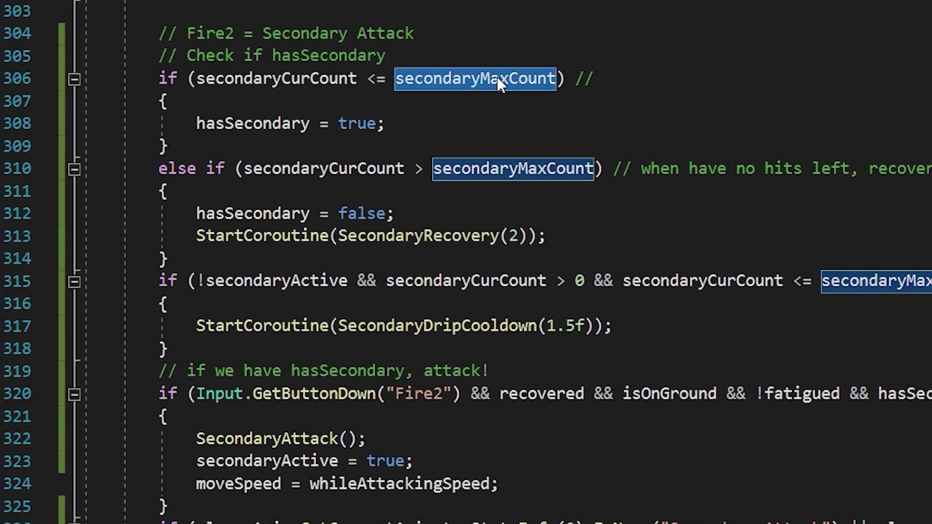
double_click(310, 127)
double_click(533, 170)
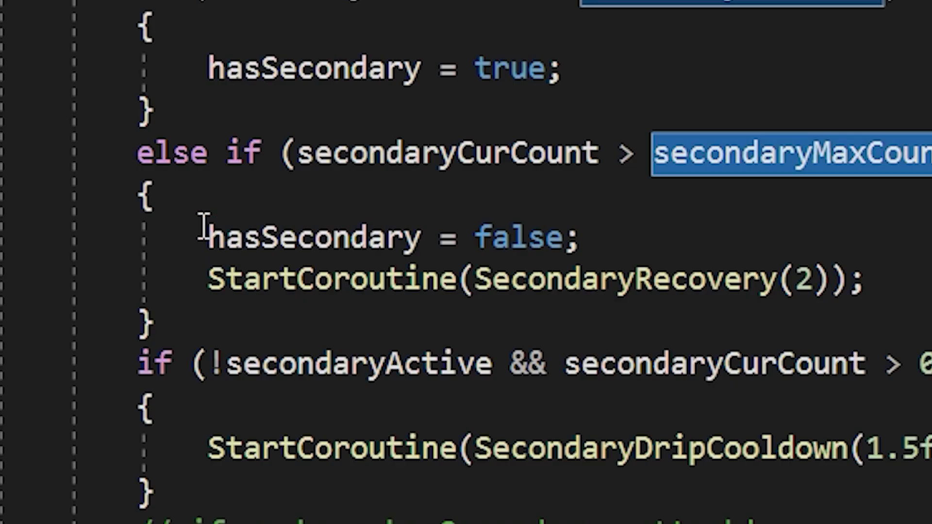
drag(204, 227, 708, 250)
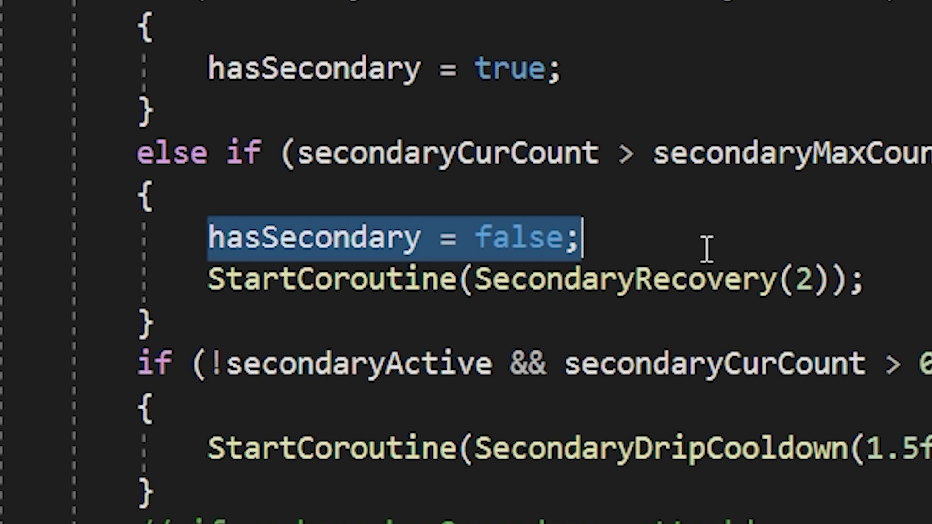
click(707, 250)
key(ctrl+shift+Right)
key(End)
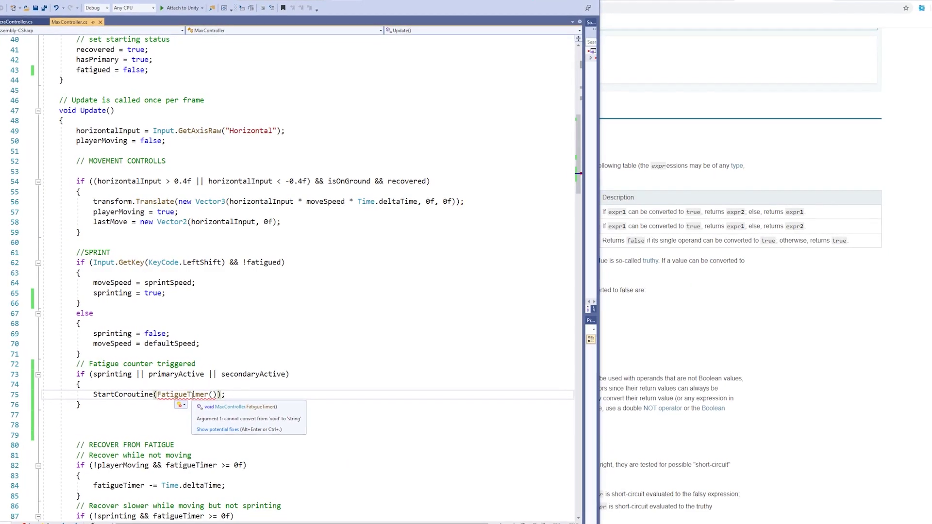
- Review the fatigue code in MaxController, switch to Unity and playtest the player's movement in both directions
scroll(137, 427, down, 20)
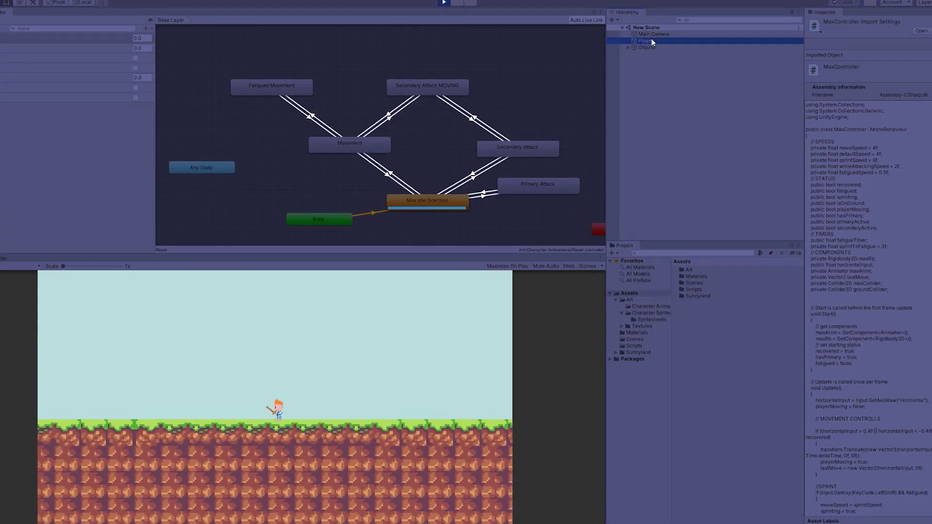
click(473, 457)
key(a)
key(d)
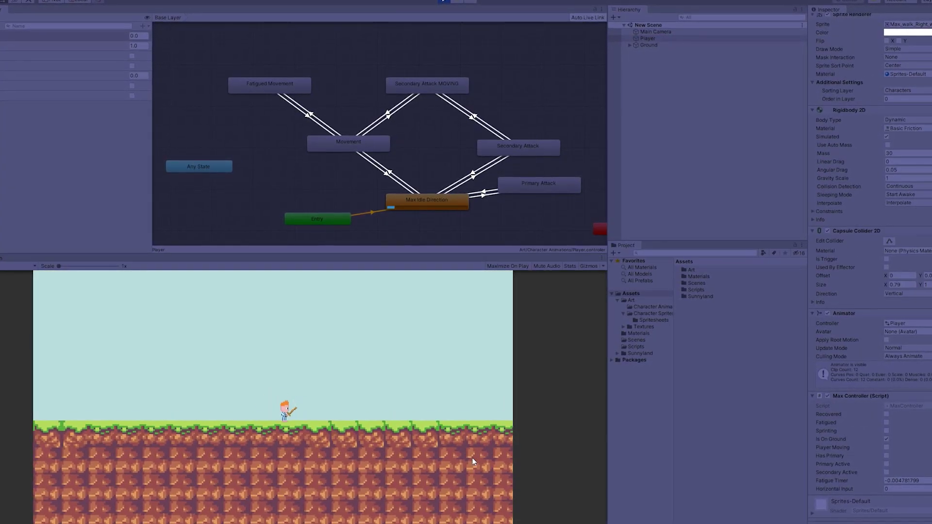
key(a)
key(d)
key(a)
key(d)
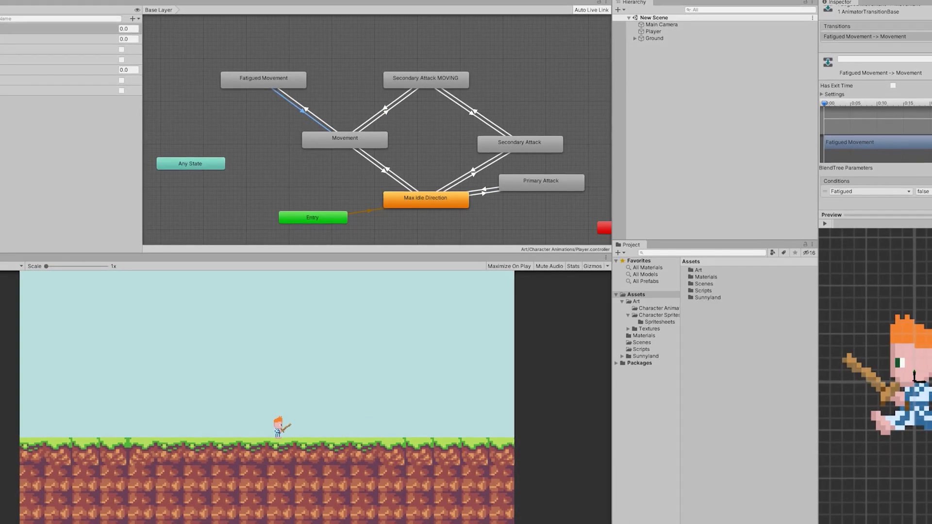
- Reposition the Movement state in the Animator and add a transition from Fatigued Movement to Max Idle Direction
click(348, 134)
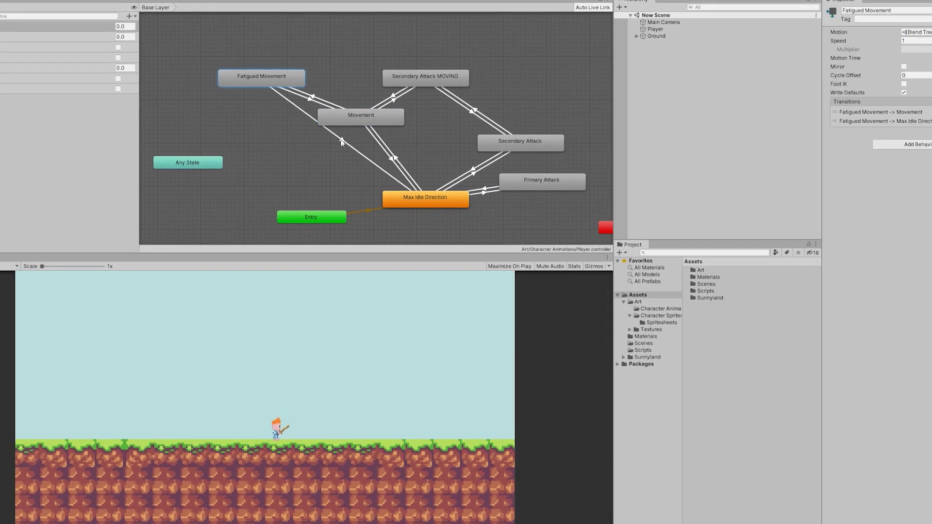
click(341, 140)
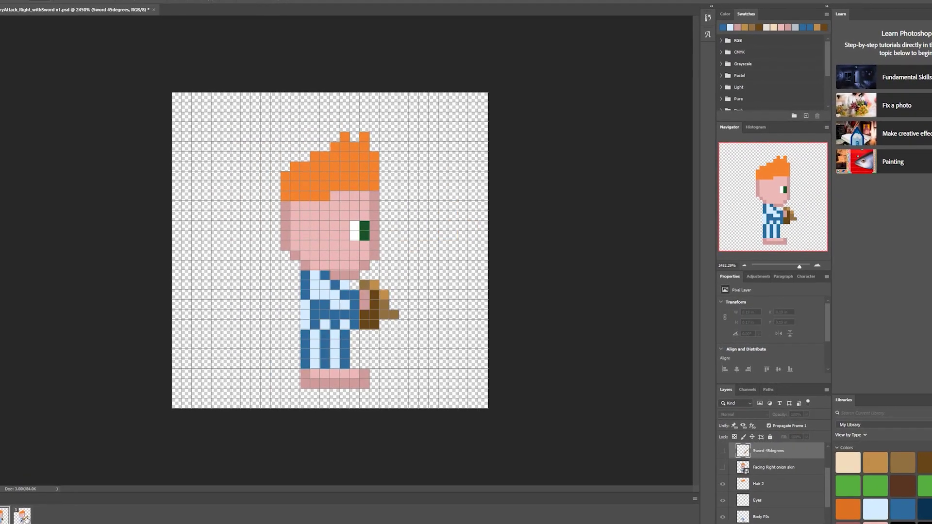
- Switch to Photoshop and draw the sword diagonally upward from the character's hand in the right-facing attack sprite
click(2, 160)
drag(357, 316, 426, 266)
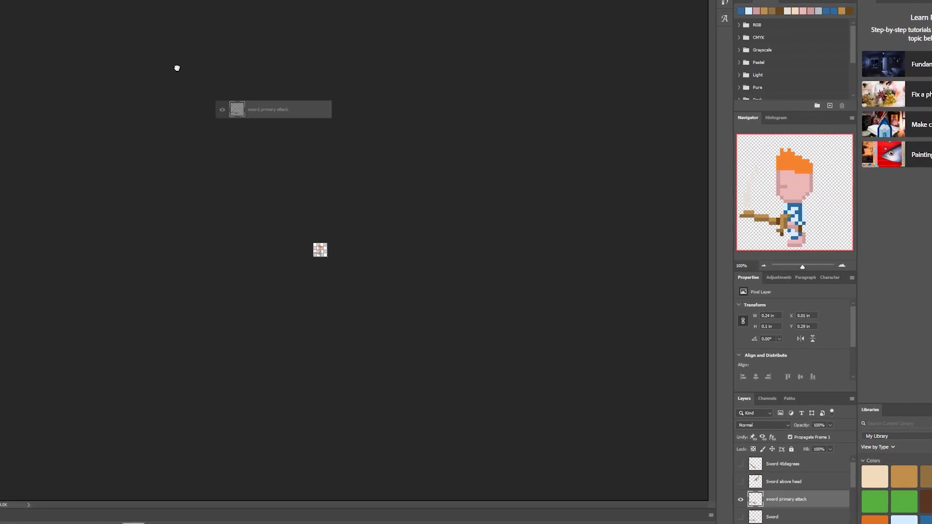
click(68, 295)
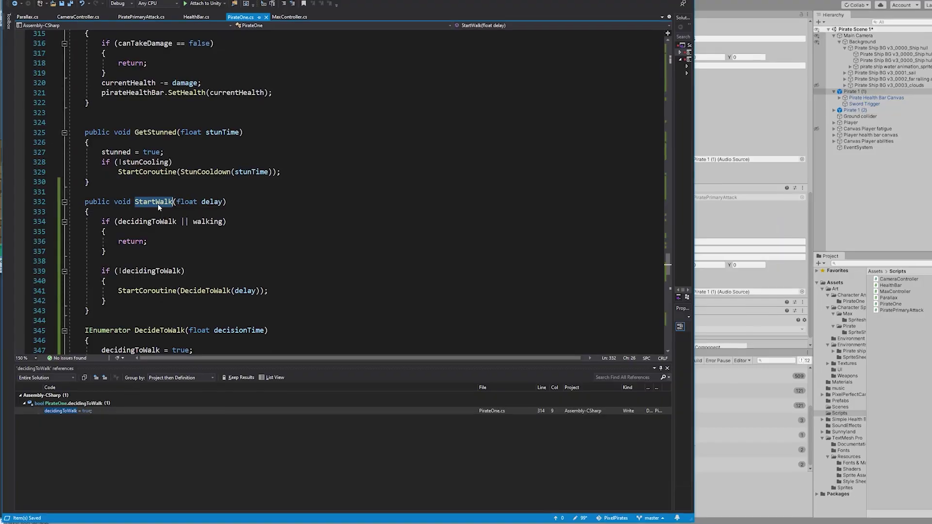
- Review the PirateOne script from StartWalk back up to the otherPirateBlocking and canWalk checks
scroll(231, 250, up, 20)
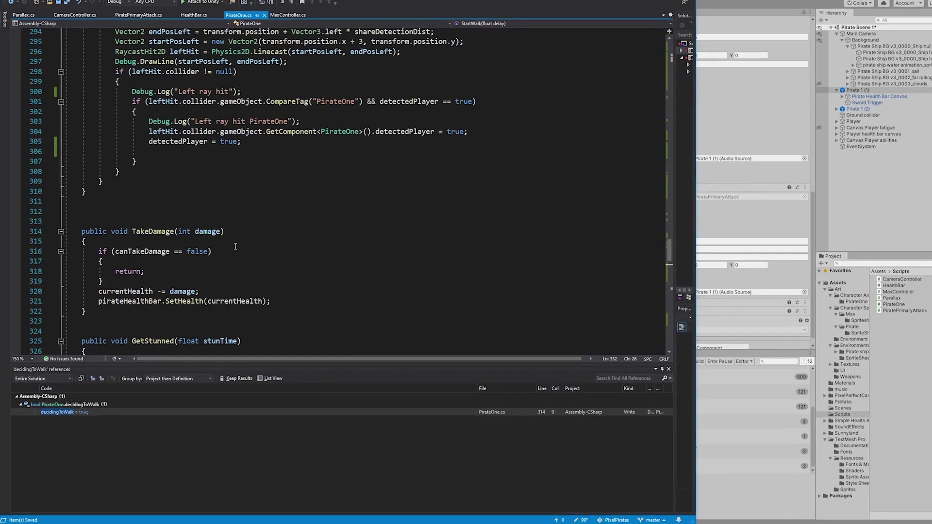
scroll(232, 250, up, 20)
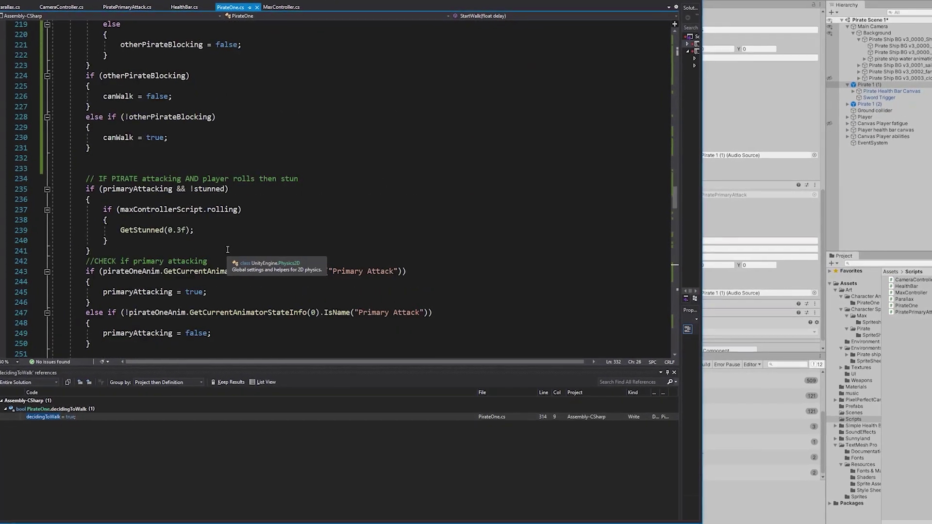
scroll(224, 250, up, 15)
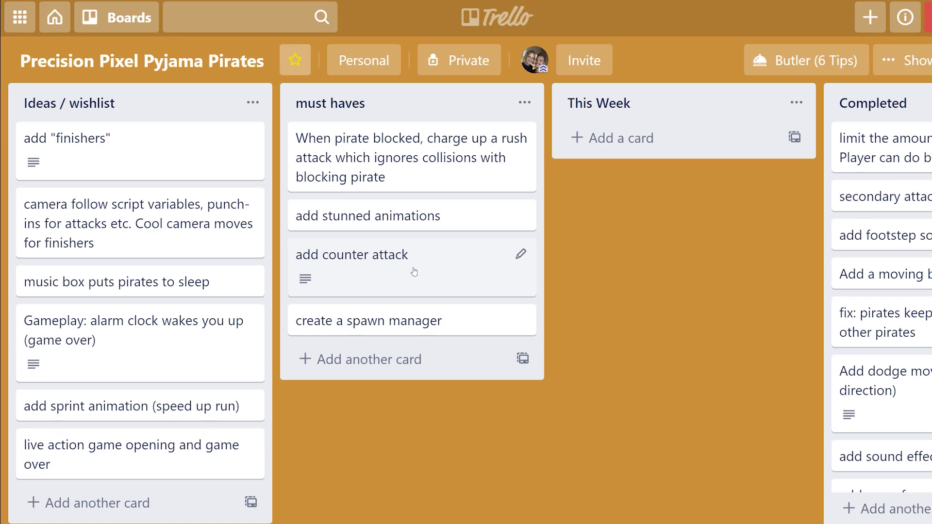
- Move the "add counter attack" card to the top of Ideas / wishlist and rename the spawn manager card "create a spawn manager / wave system"
drag(389, 255, 141, 131)
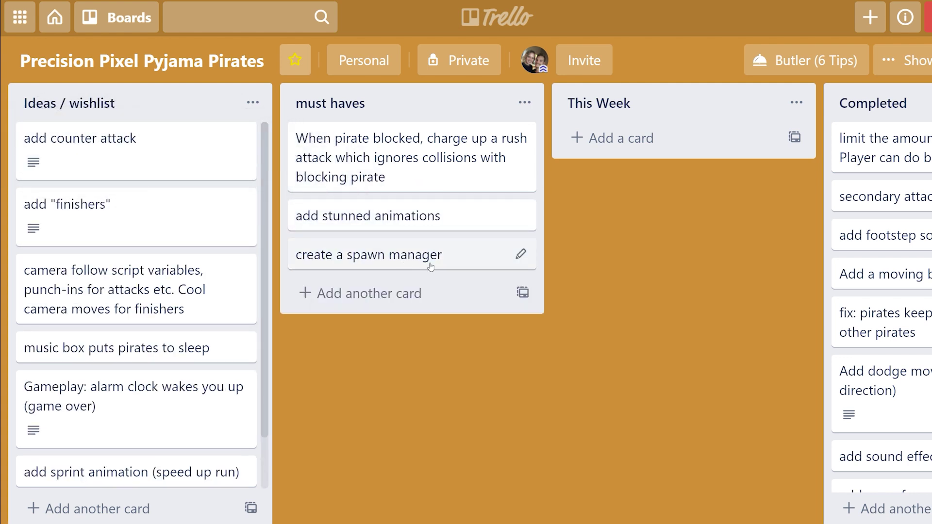
click(520, 254)
click(469, 263)
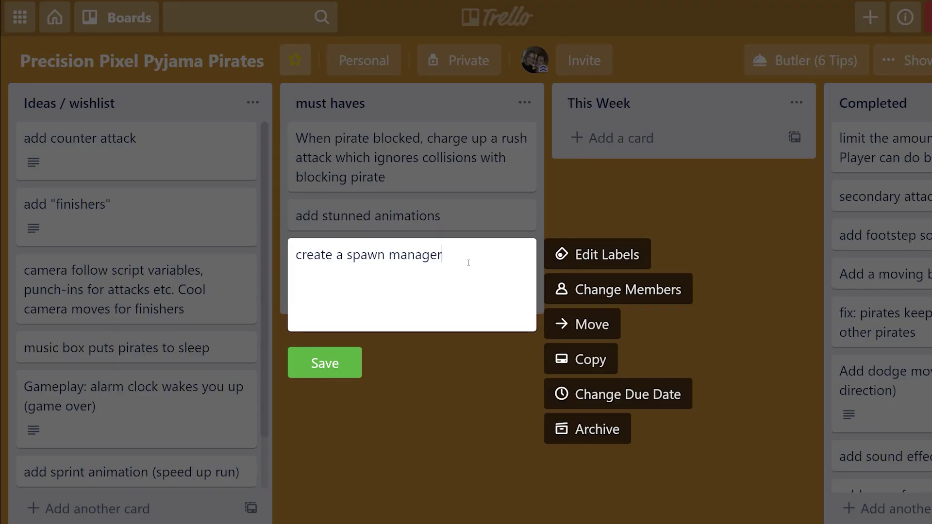
text(/ wave system)
key(Return)
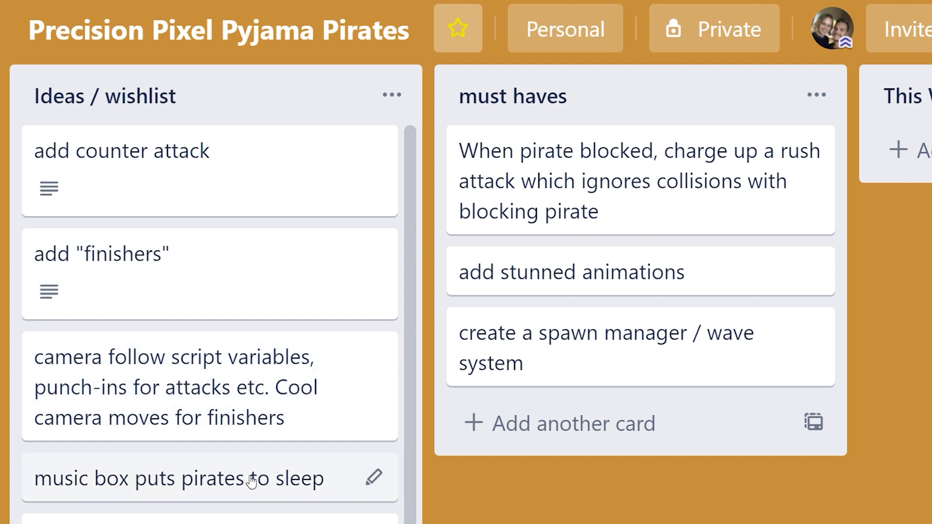
- Move the "live action game opening and game over" card above "music box puts pirates to sleep" in Ideas / wishlist
drag(260, 380, 252, 327)
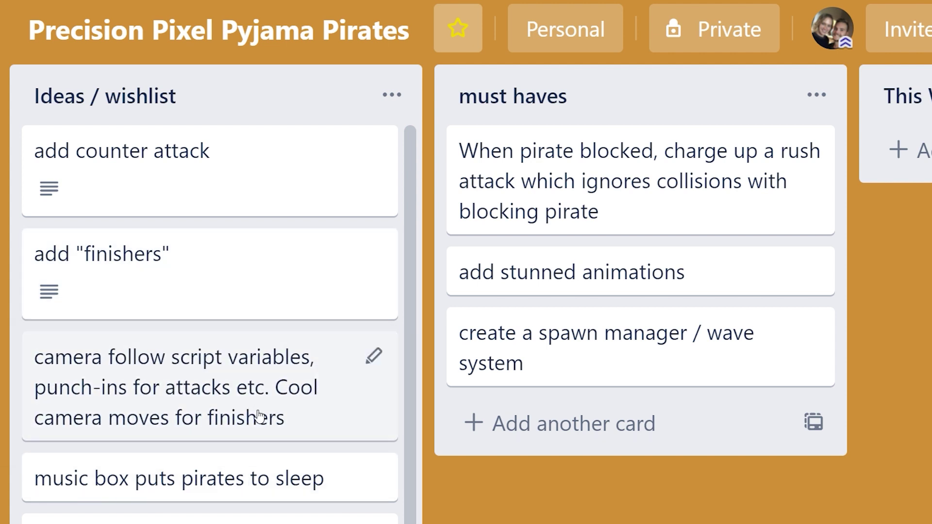
scroll(343, 371, down, 2)
drag(444, 521, 566, 489)
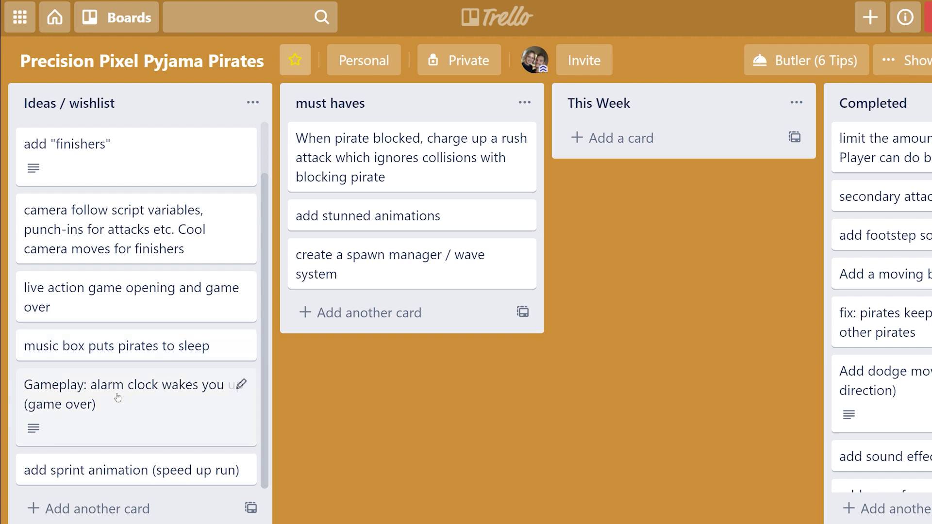
mouse_move(105, 397)
mouse_down()
mouse_move(105, 386)
mouse_move(110, 413)
mouse_up()
- Enter a new Kraken idea card at the end of the Ideas / wishlist list
click(132, 508)
text(Alarm clock ene)
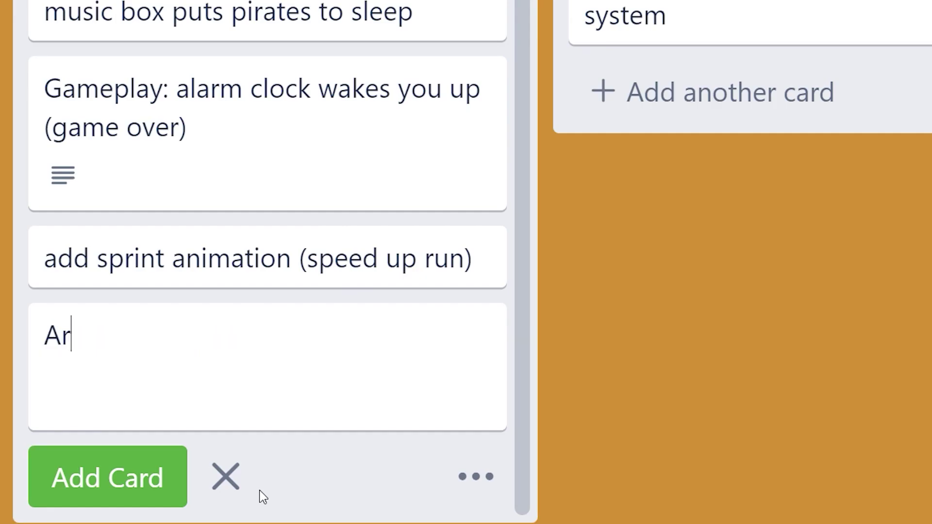
text(my: Kraken)
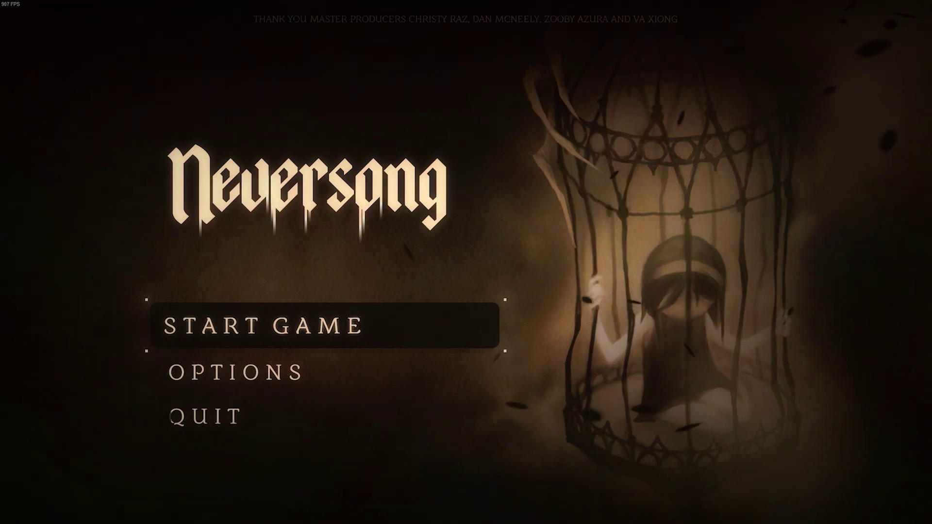
key(Return)
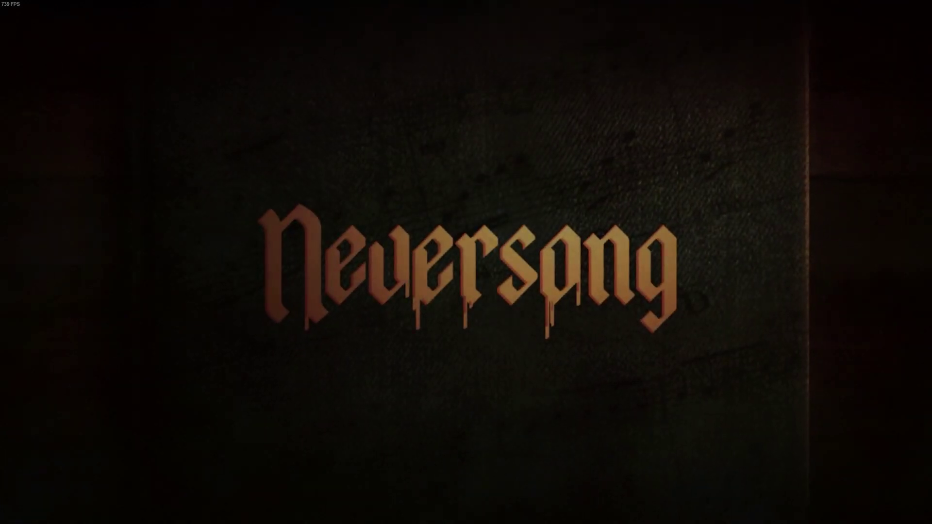